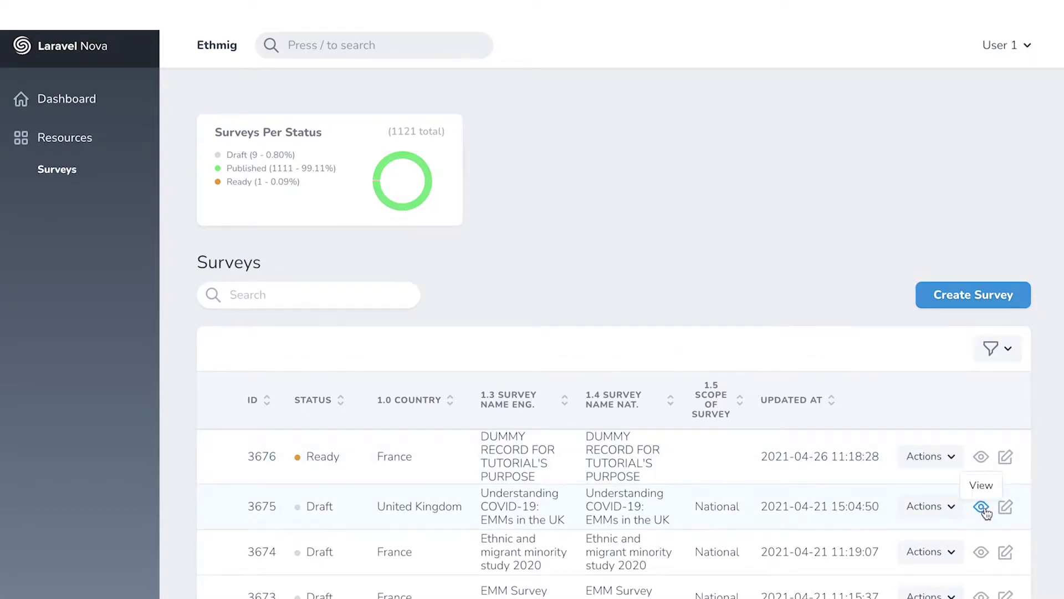
pyautogui.click(981, 506)
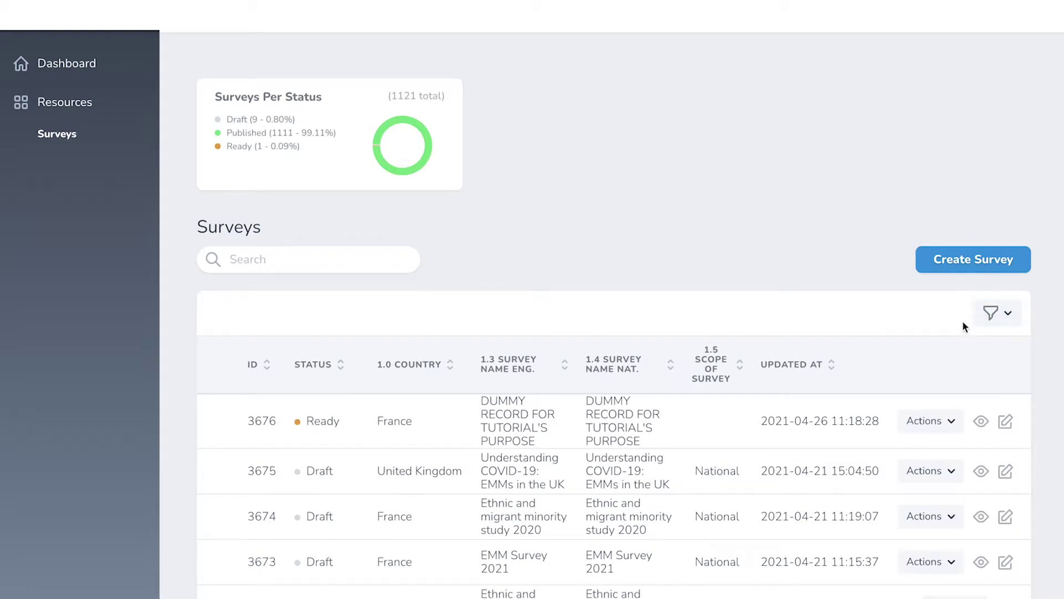
# Filter the surveys with the general filter options Mine, My Country and All in turn, and reset the filters.
pyautogui.click(1010, 316)
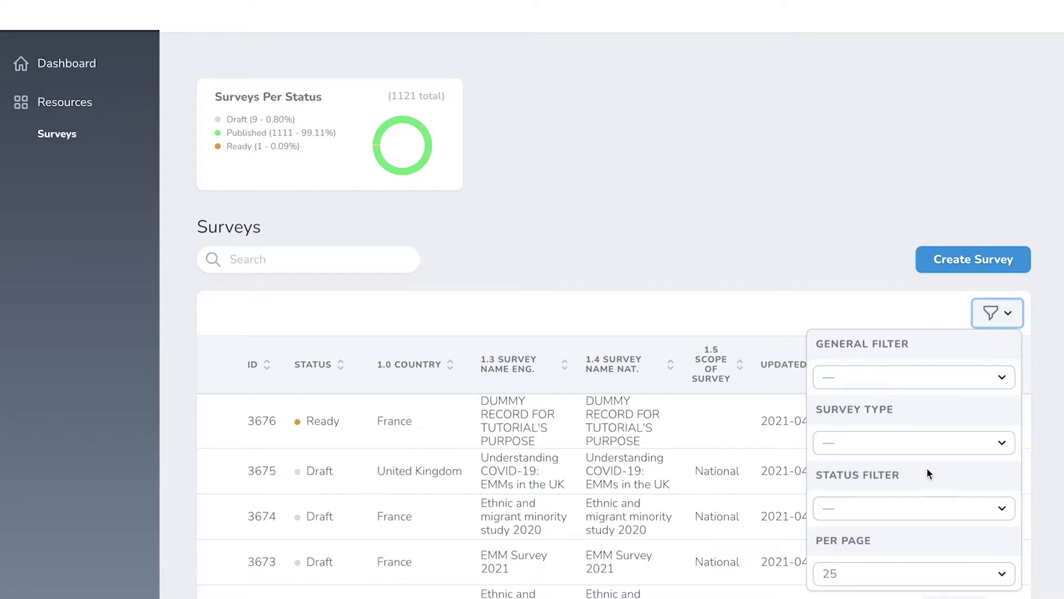
pyautogui.click(1003, 380)
pyautogui.click(989, 396)
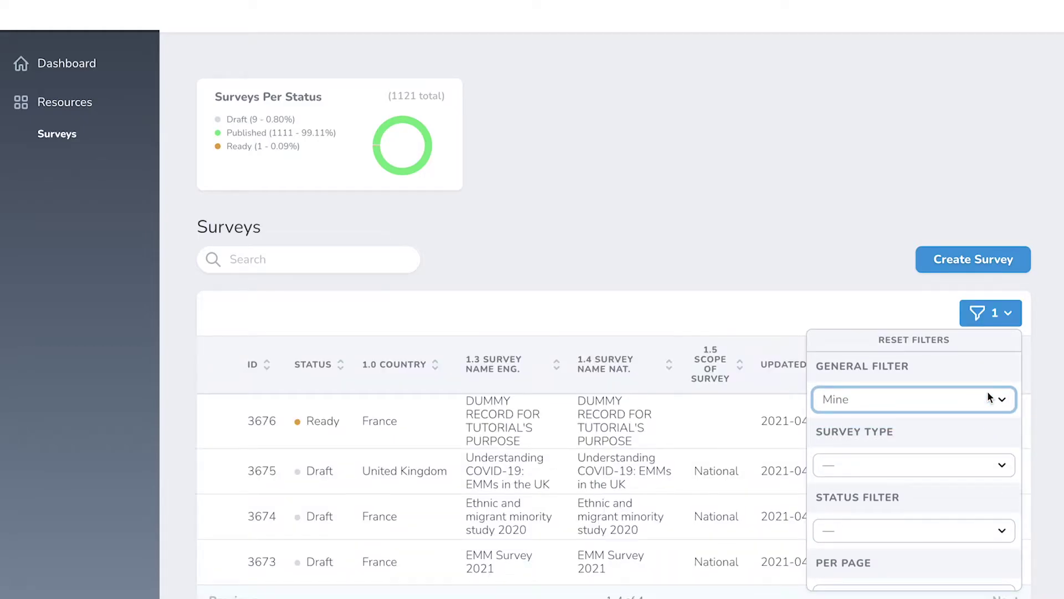
pyautogui.click(990, 396)
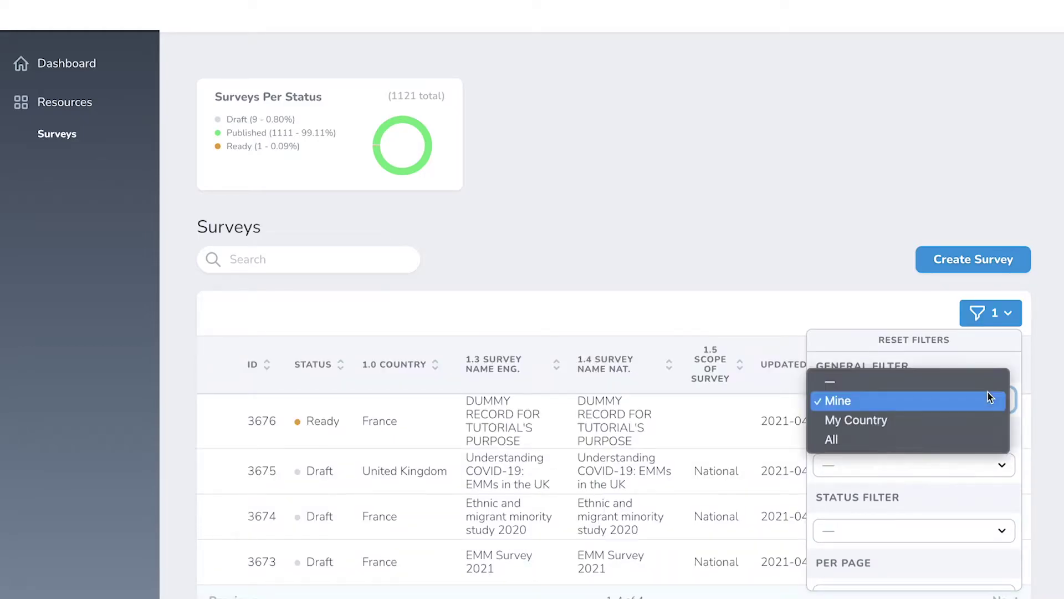
pyautogui.click(984, 419)
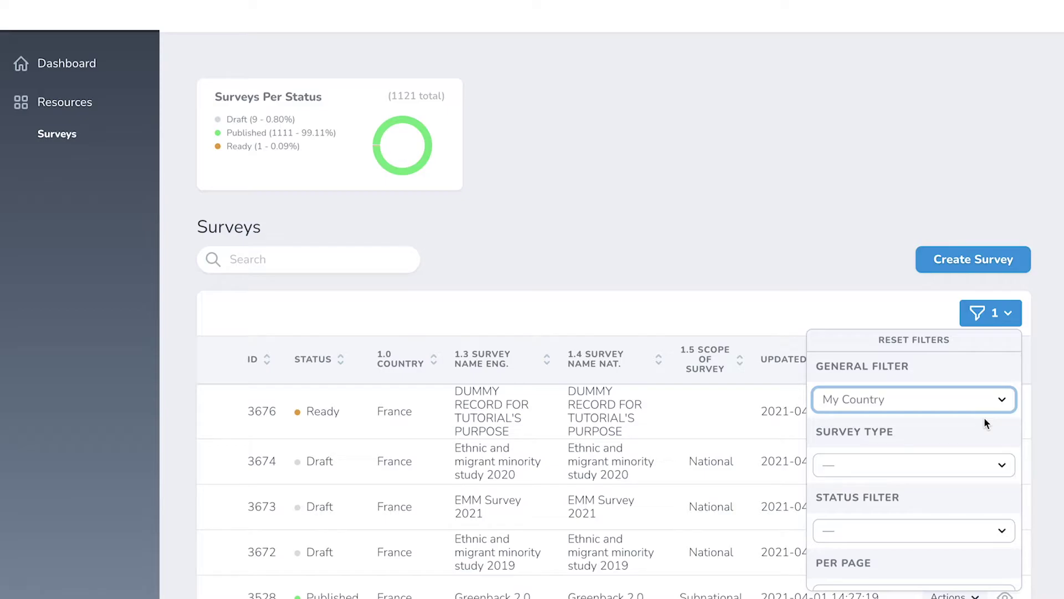
pyautogui.click(992, 404)
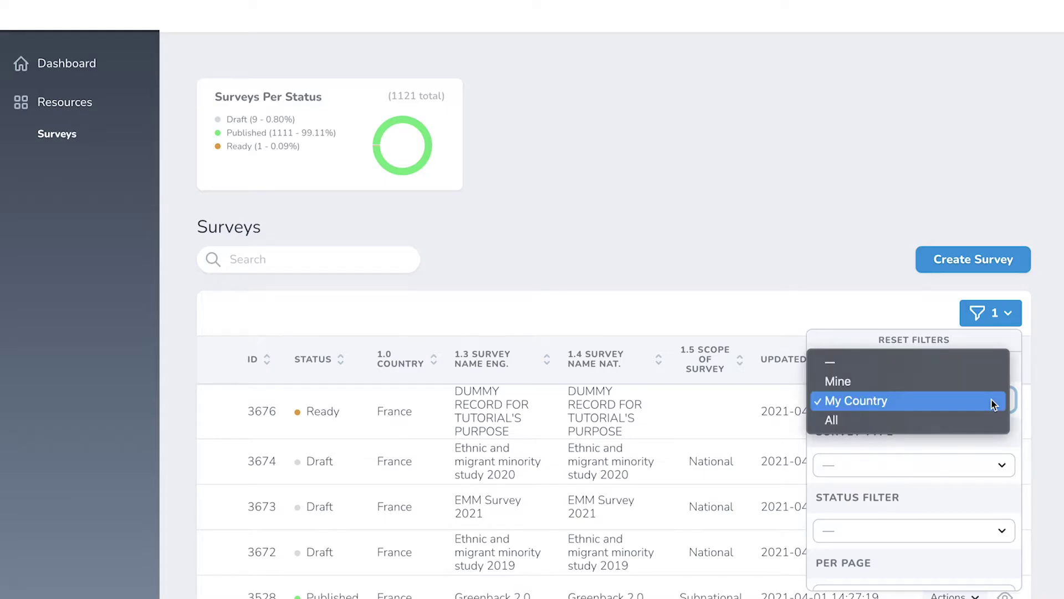
pyautogui.click(982, 418)
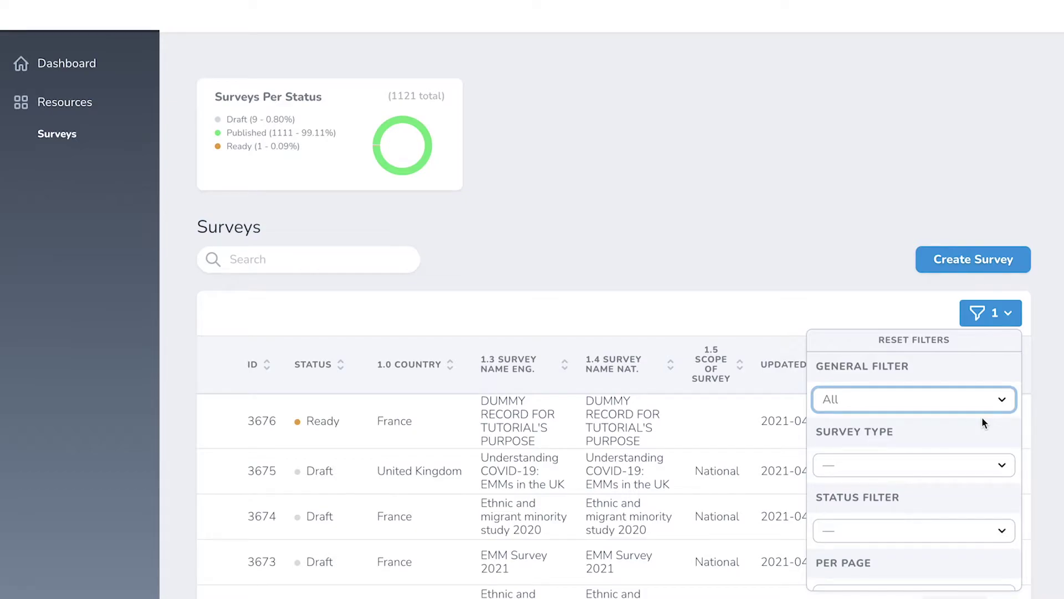
pyautogui.click(943, 341)
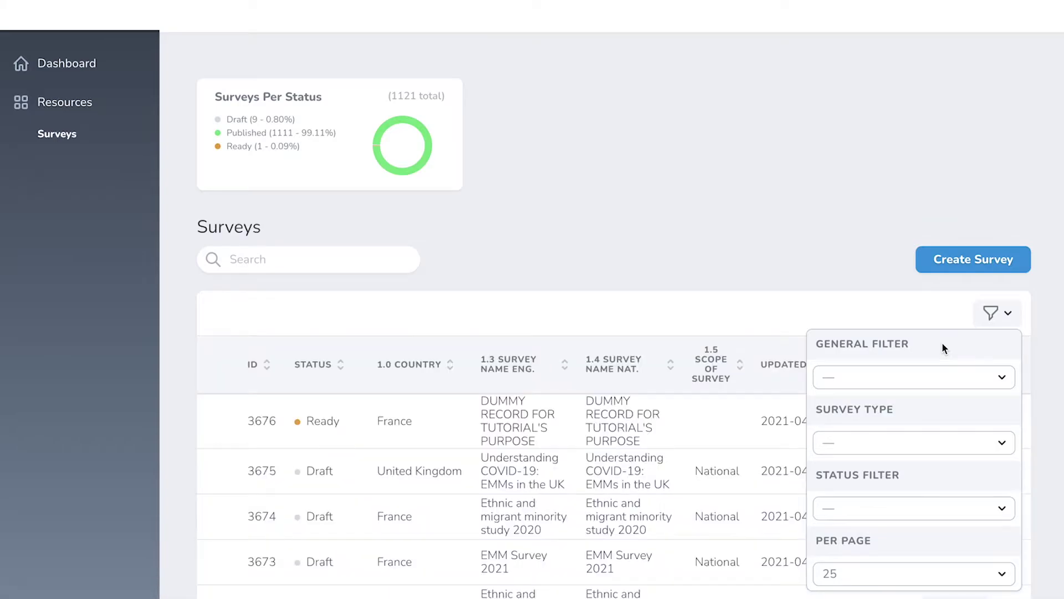
# Filter the surveys by survey type, first National and then Sub-national, and reset the filters.
pyautogui.click(941, 442)
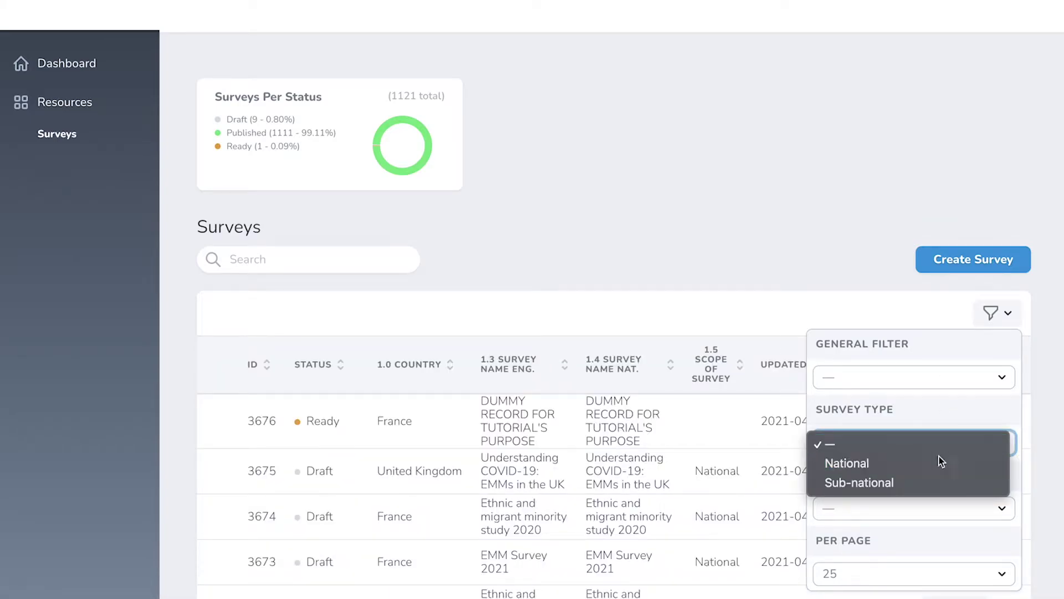
pyautogui.click(939, 457)
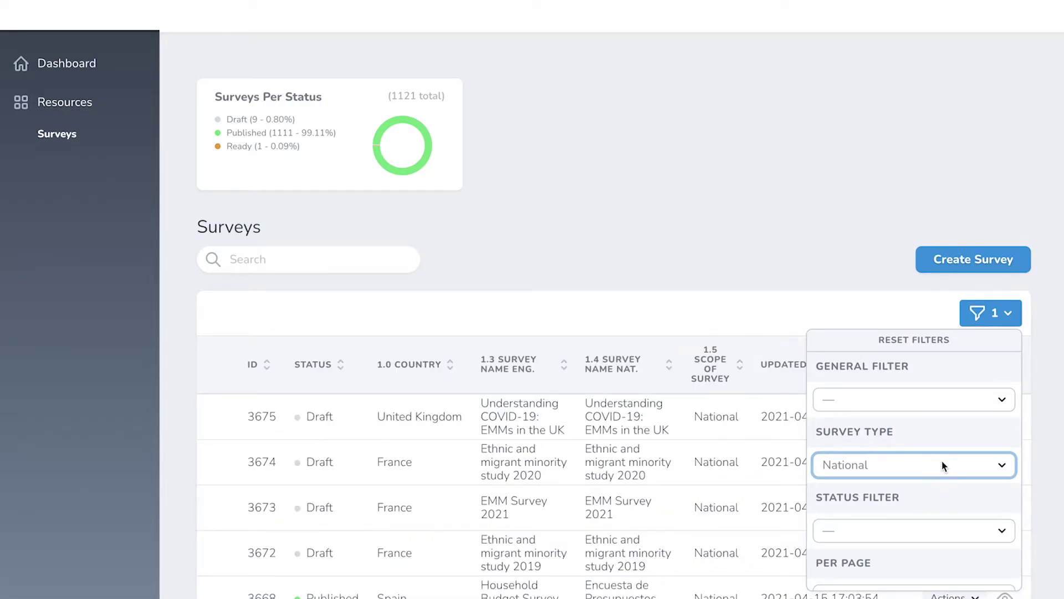
pyautogui.click(943, 464)
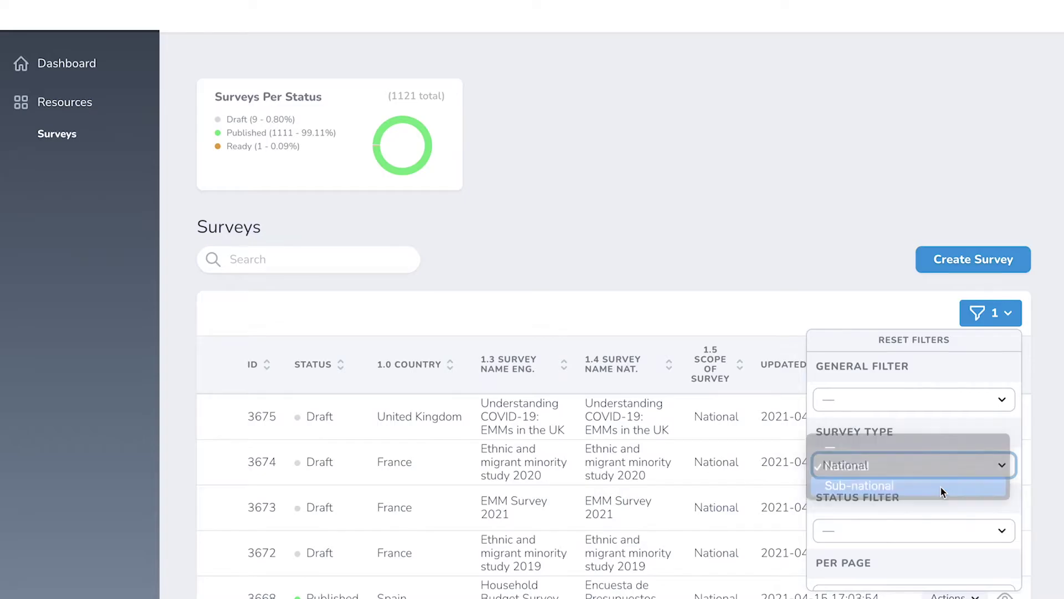
pyautogui.click(940, 487)
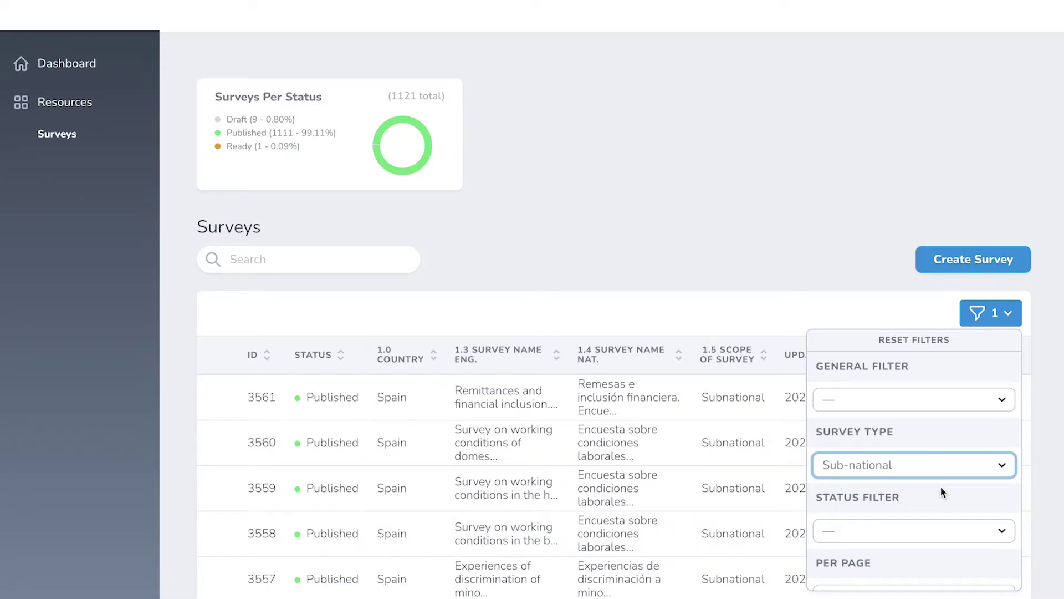
pyautogui.click(930, 340)
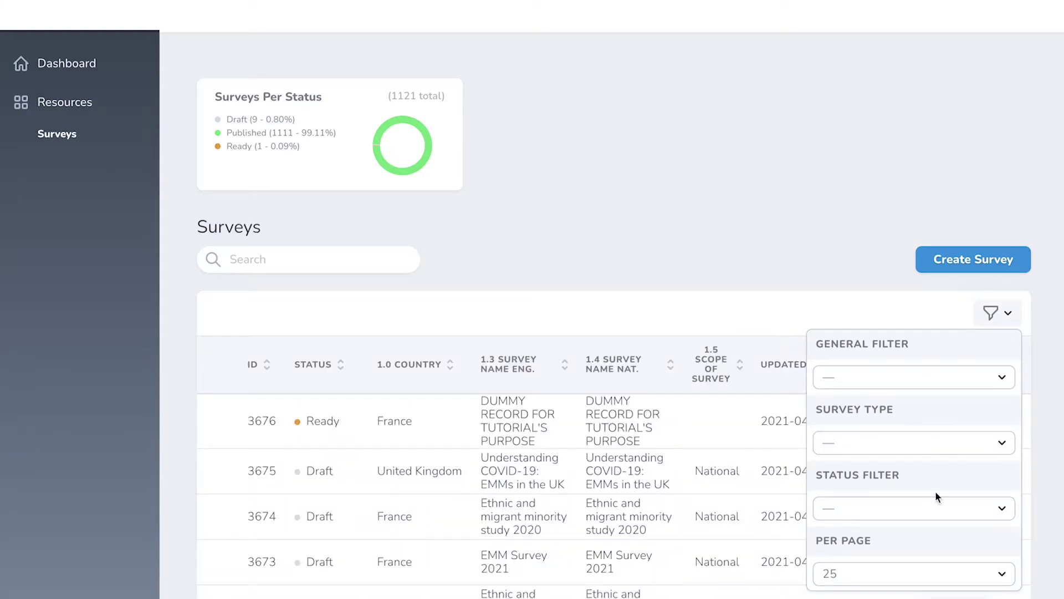
# Filter the surveys by status, choosing Draft, Ready and finally Published.
pyautogui.click(949, 509)
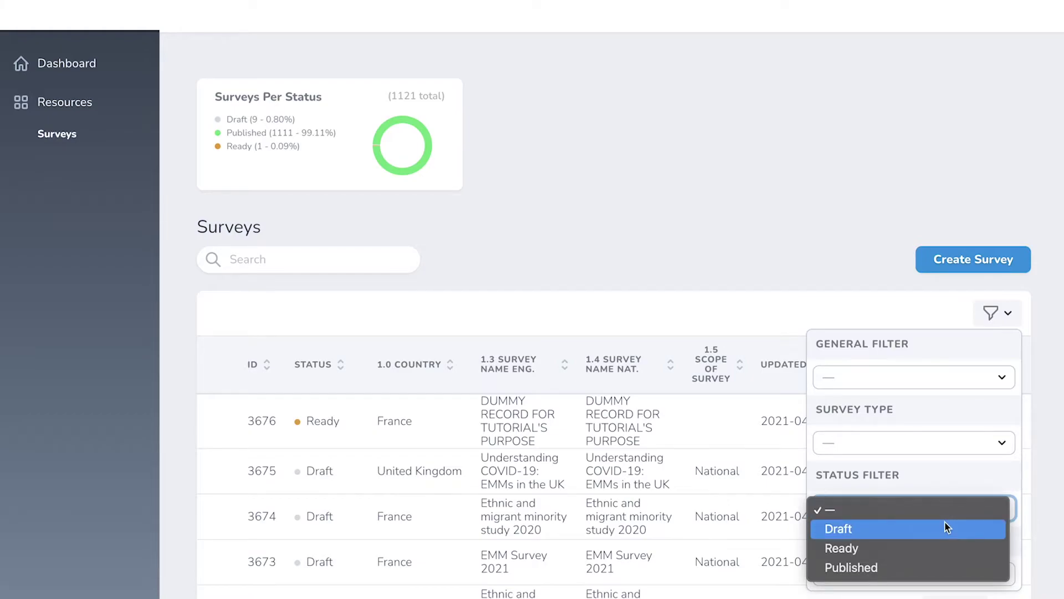
pyautogui.click(945, 524)
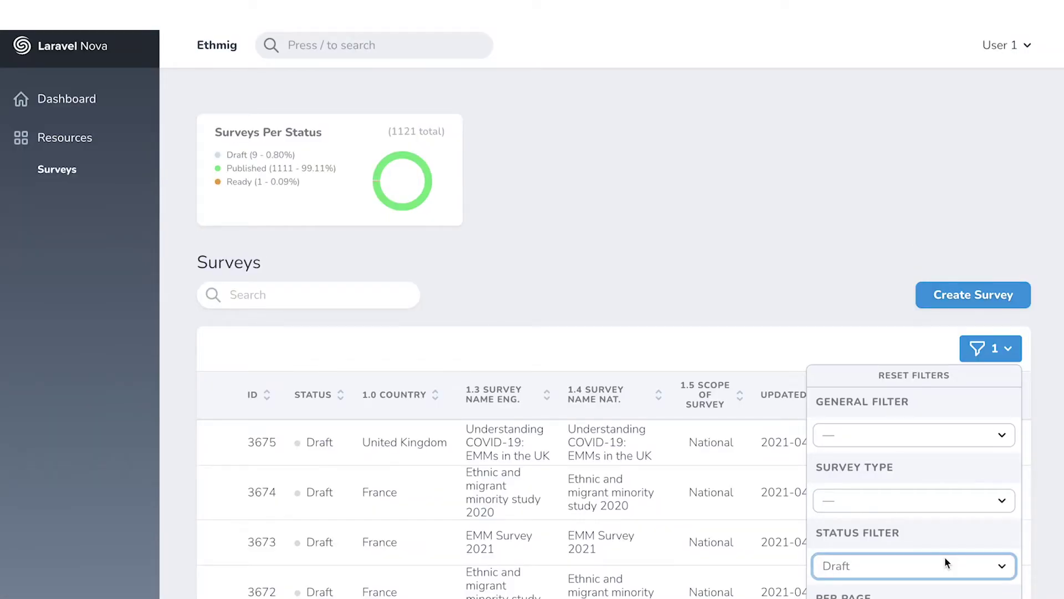
pyautogui.click(945, 559)
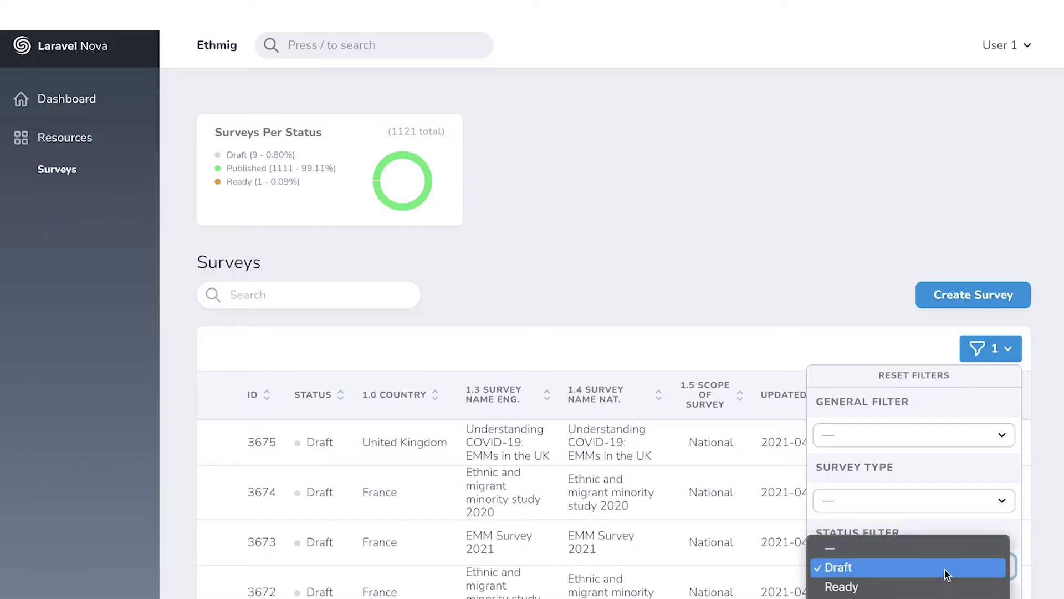
pyautogui.click(945, 586)
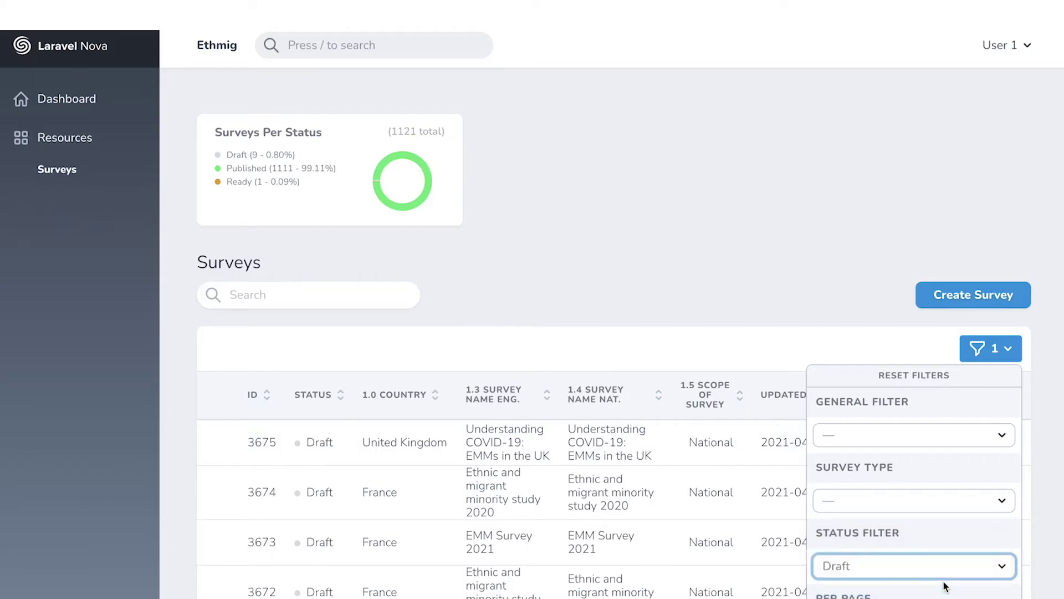
pyautogui.click(948, 571)
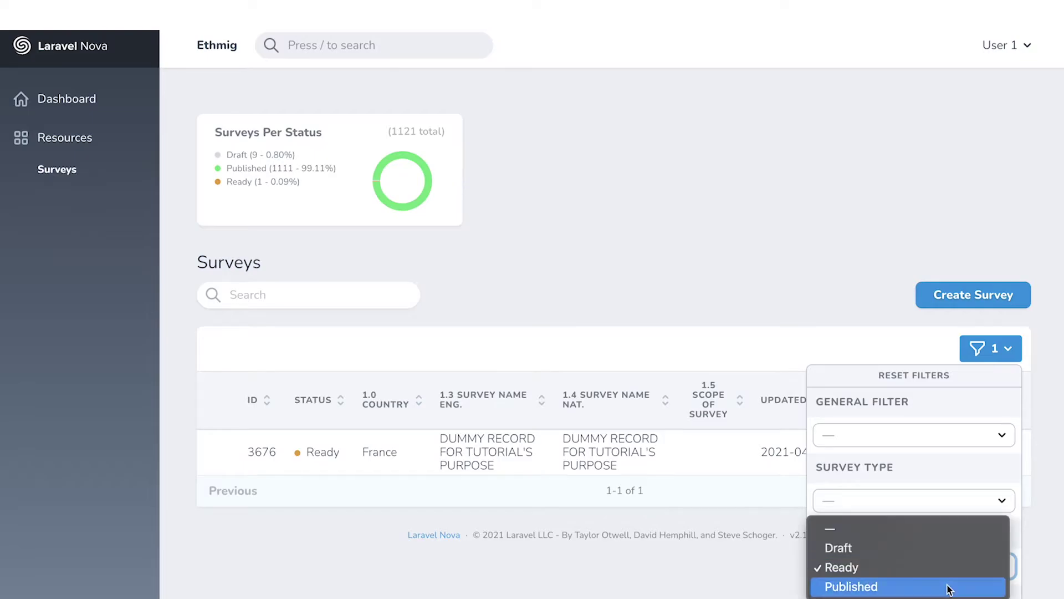
pyautogui.click(949, 586)
# Set the number of surveys per page to 50 and then 100, and look through the longer list.
pyautogui.scroll(-1, 948, 589)
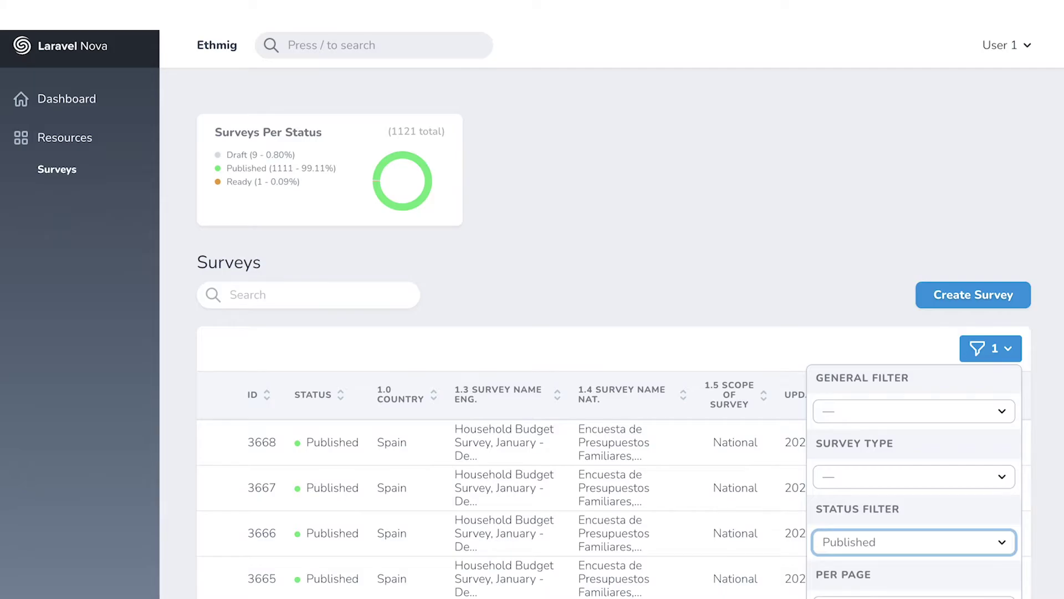
pyautogui.click(979, 598)
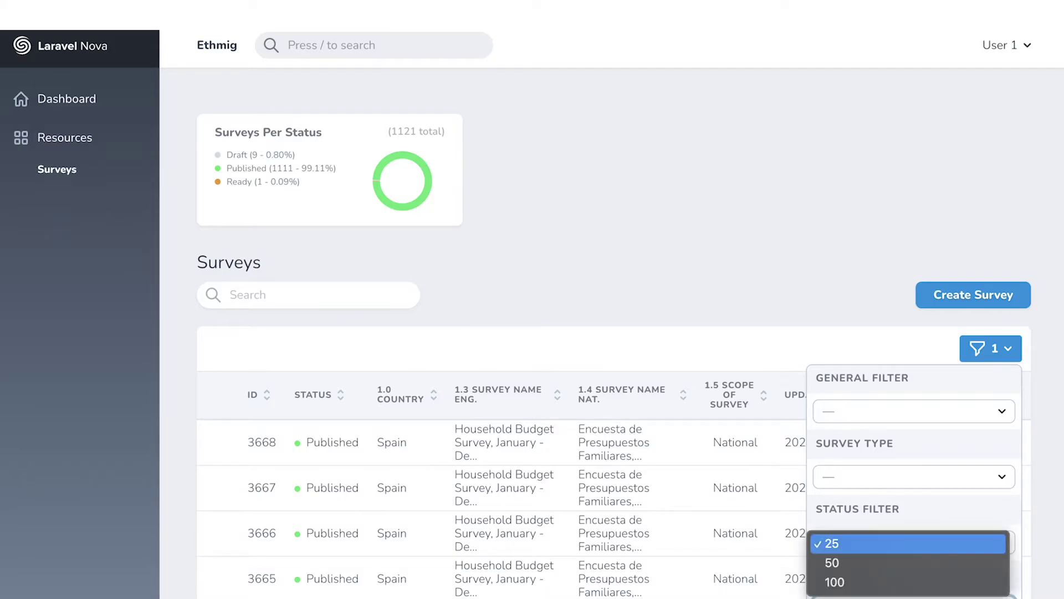
pyautogui.click(978, 564)
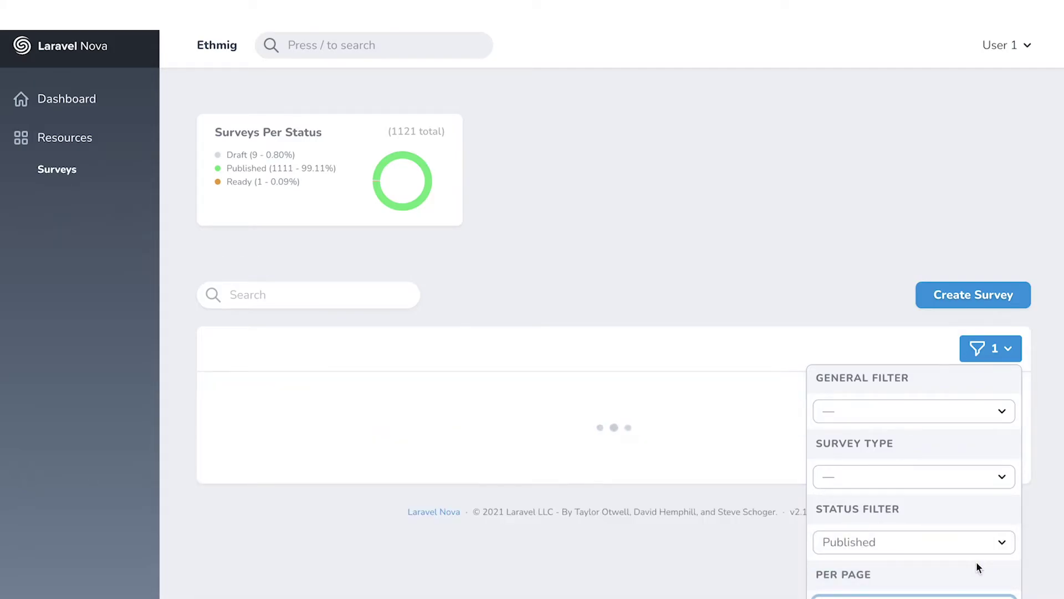
pyautogui.click(956, 596)
pyautogui.click(956, 580)
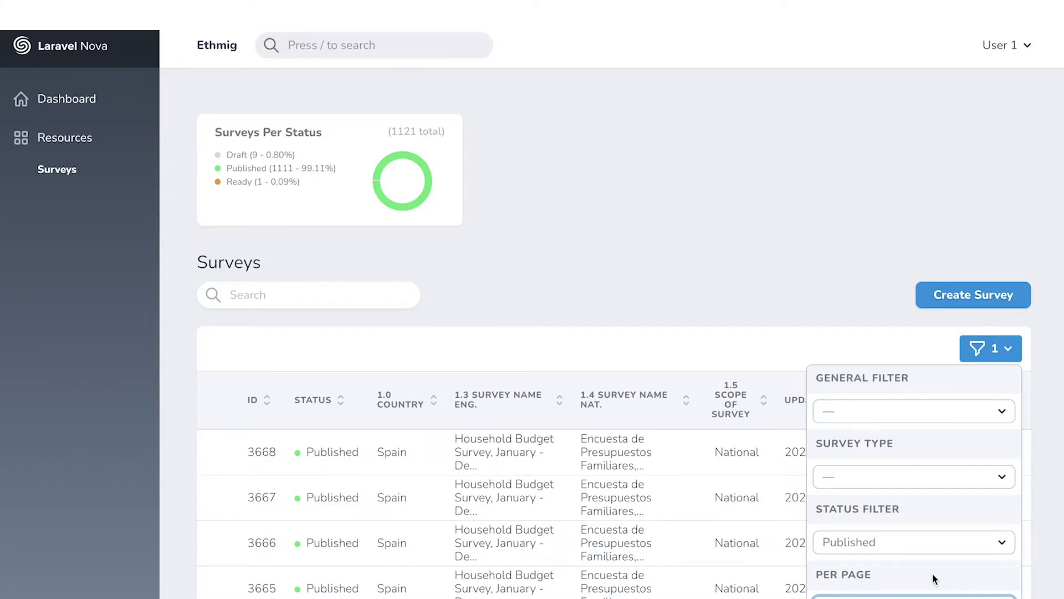
pyautogui.scroll(-5, 762, 578)
pyautogui.scroll(-10, 763, 582)
pyautogui.scroll(-8, 763, 577)
pyautogui.scroll(-5, 763, 572)
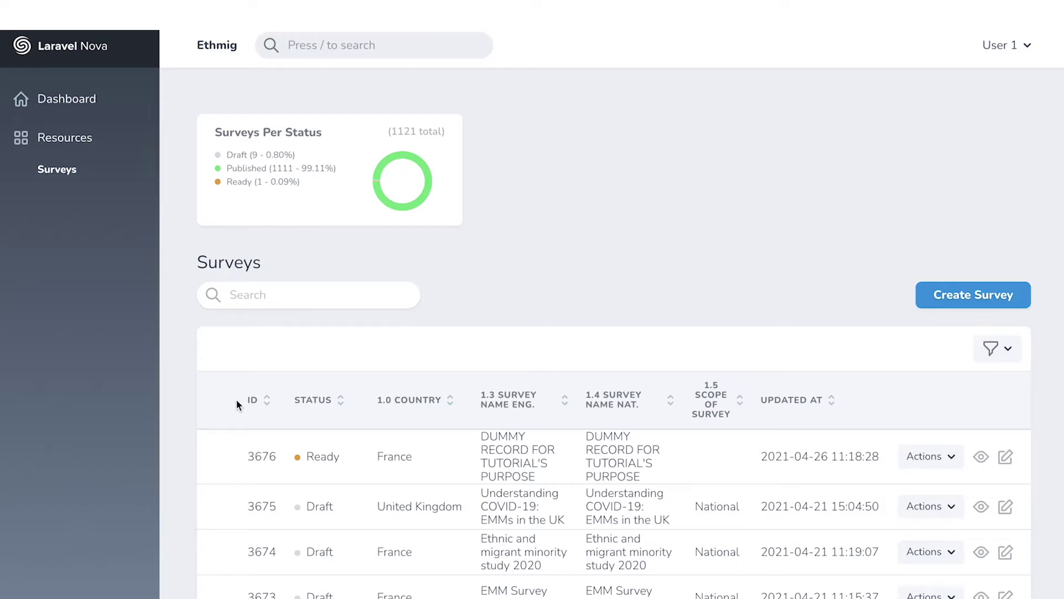
# Sort the surveys by ID and then by status, each in ascending and then descending order.
pyautogui.click(268, 397)
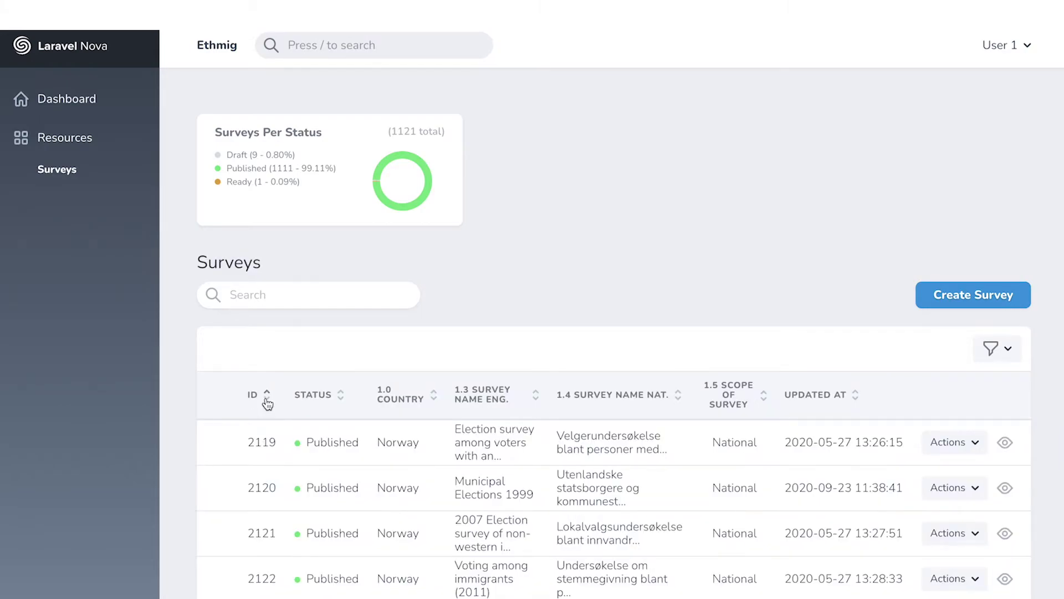
pyautogui.click(267, 397)
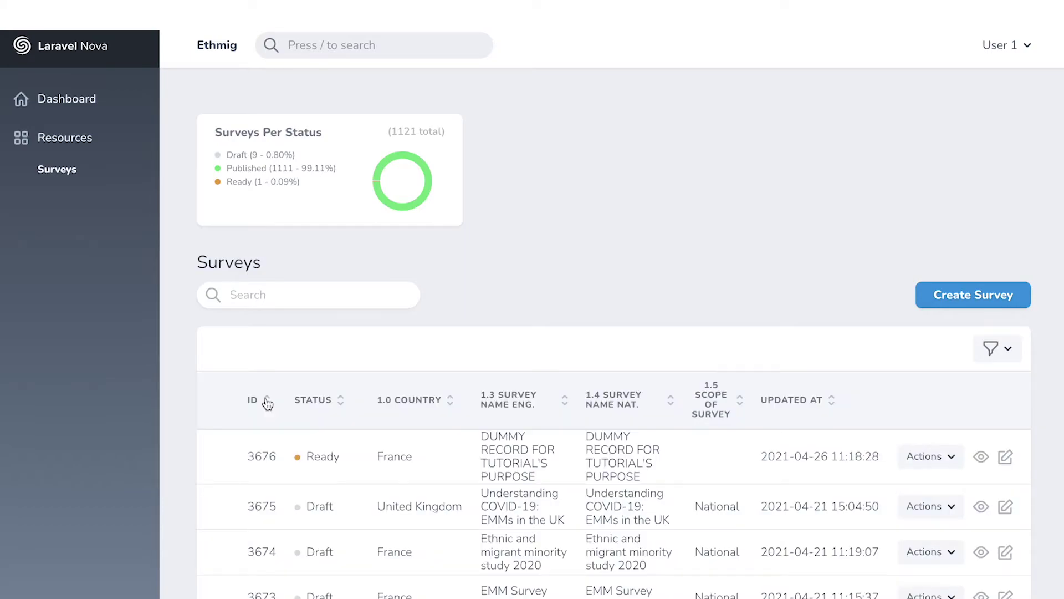
pyautogui.click(300, 404)
pyautogui.click(341, 400)
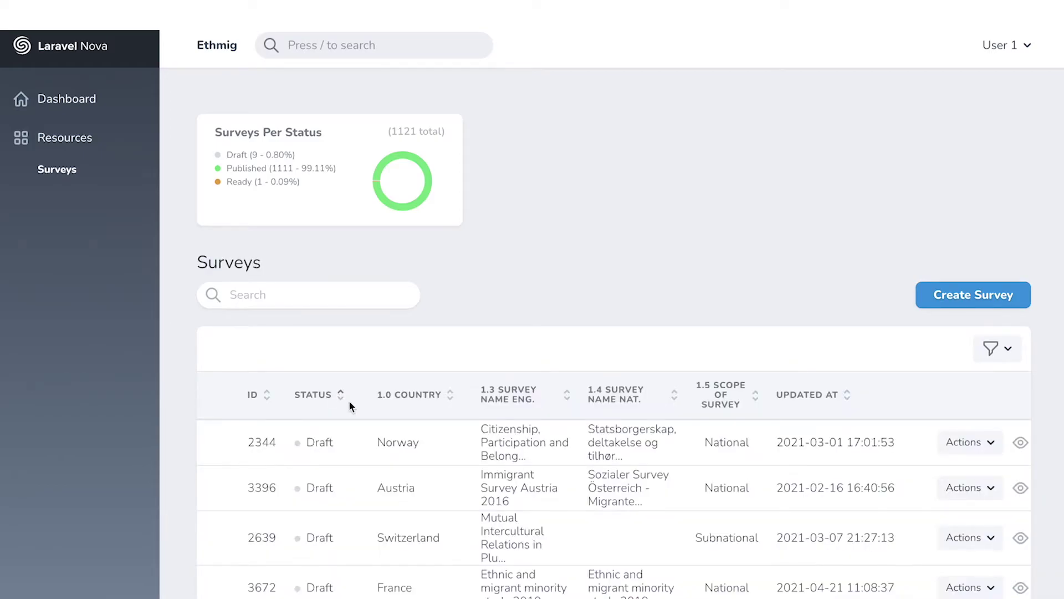
pyautogui.click(341, 396)
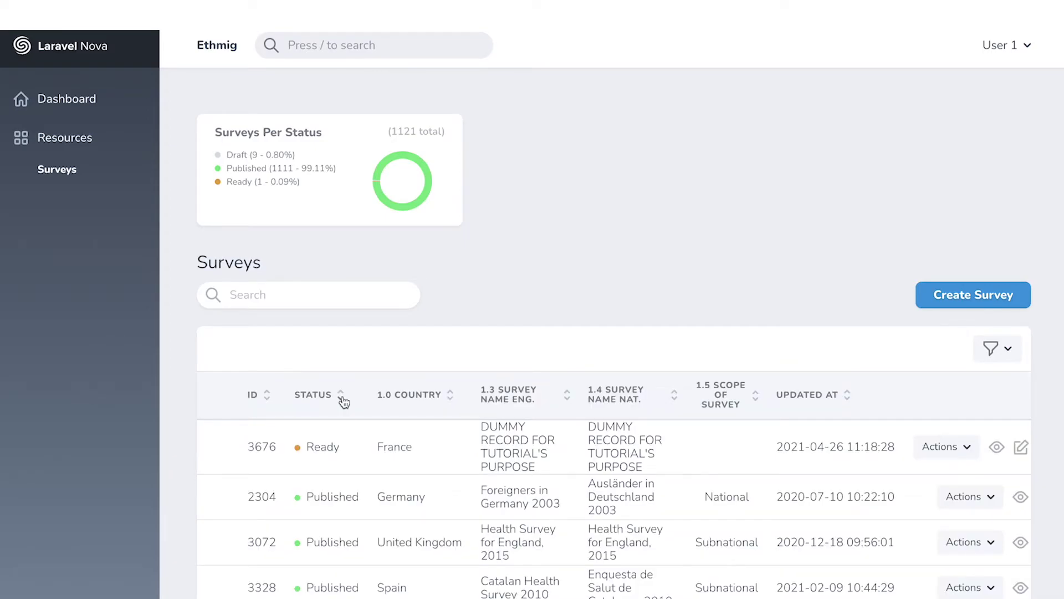
# Sort the surveys by country, first in ascending and then in descending order.
pyautogui.click(398, 400)
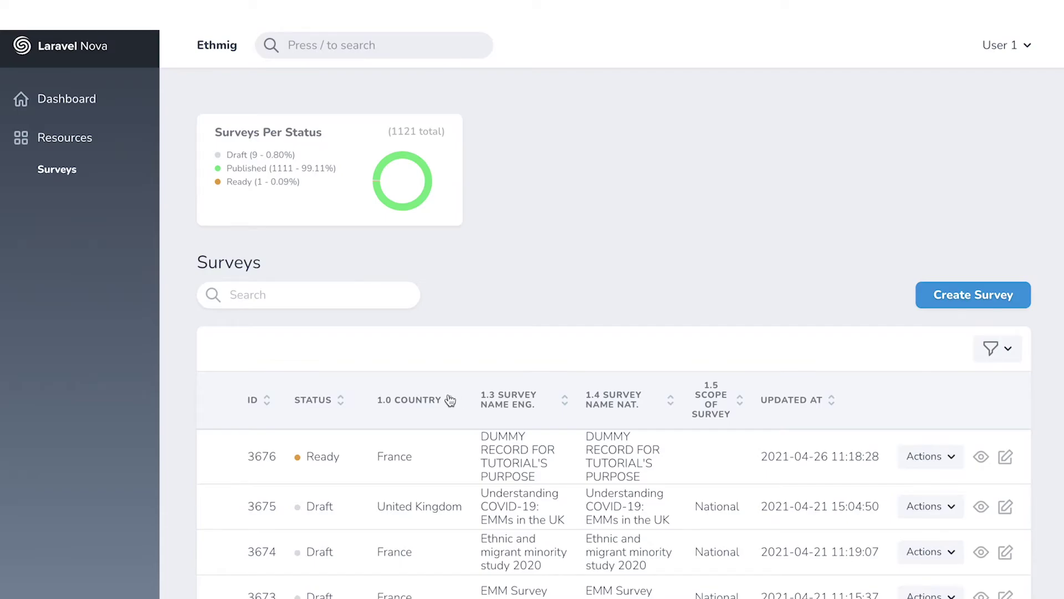
pyautogui.click(448, 395)
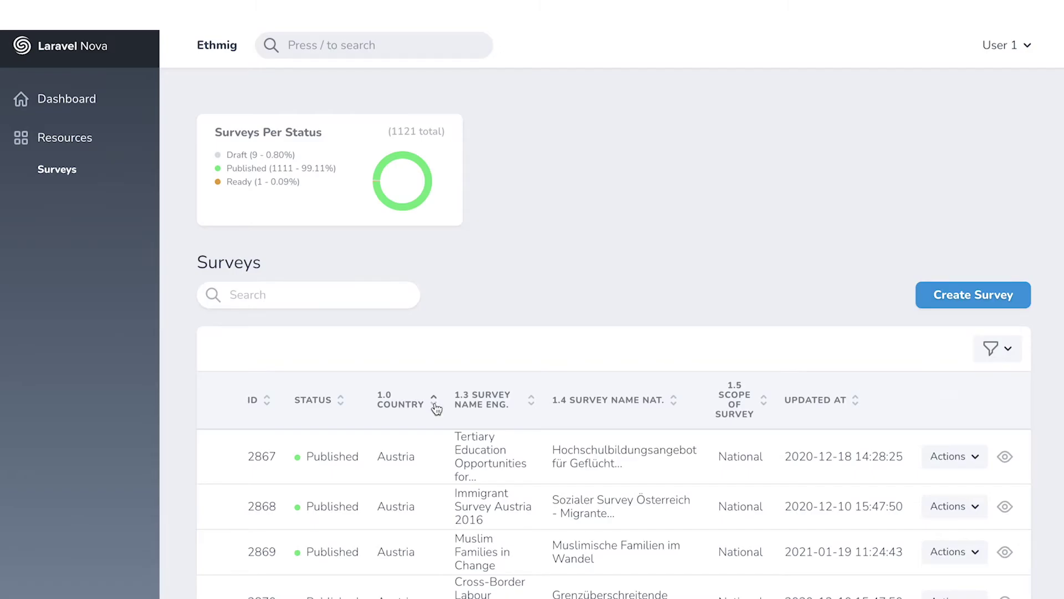
pyautogui.click(435, 404)
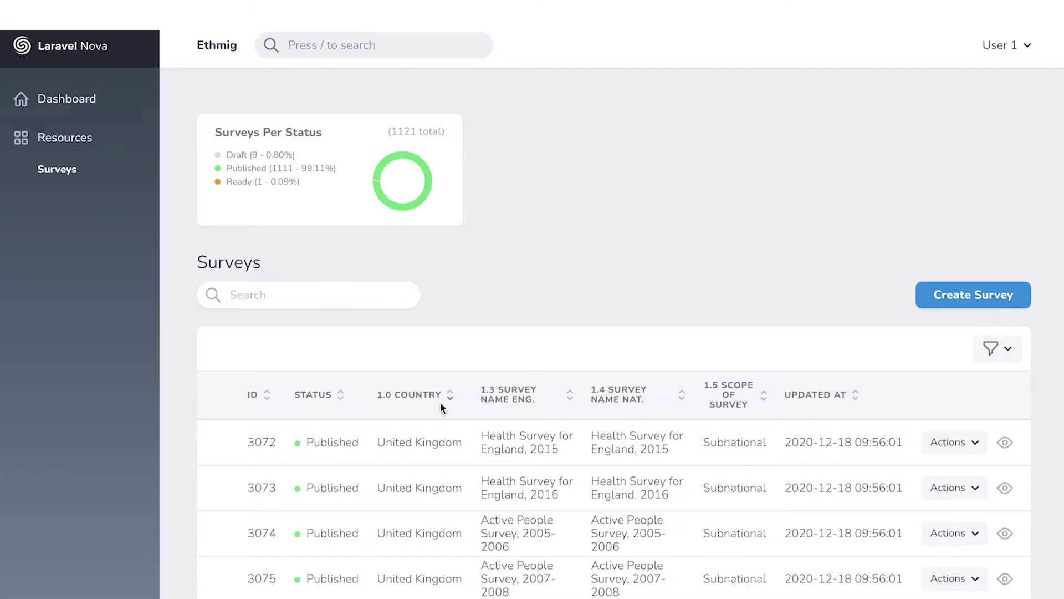
# Sort the surveys by their English survey name, first in ascending and then in descending order.
pyautogui.click(511, 407)
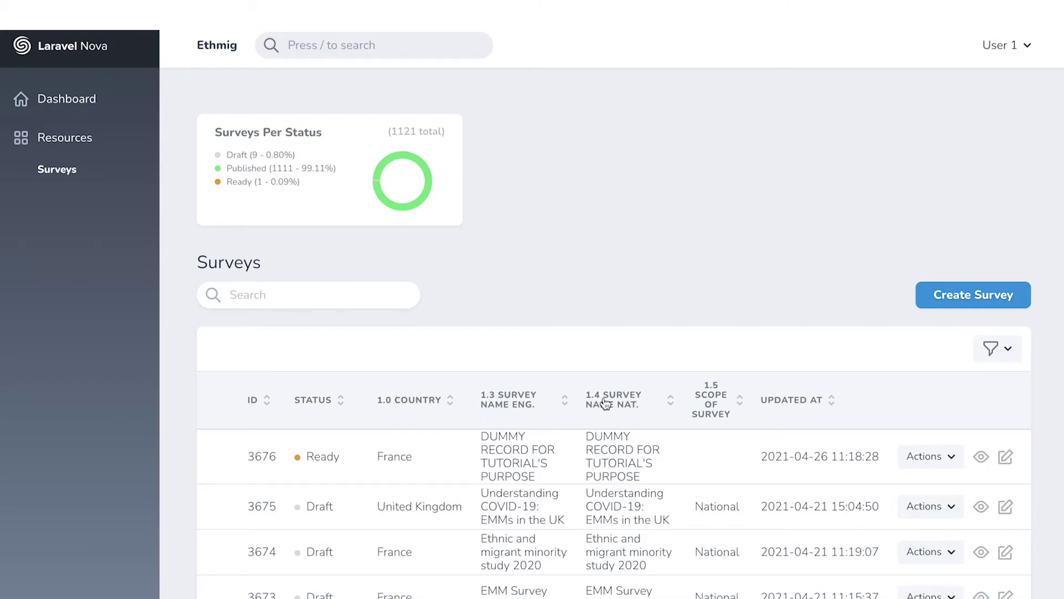
pyautogui.click(566, 391)
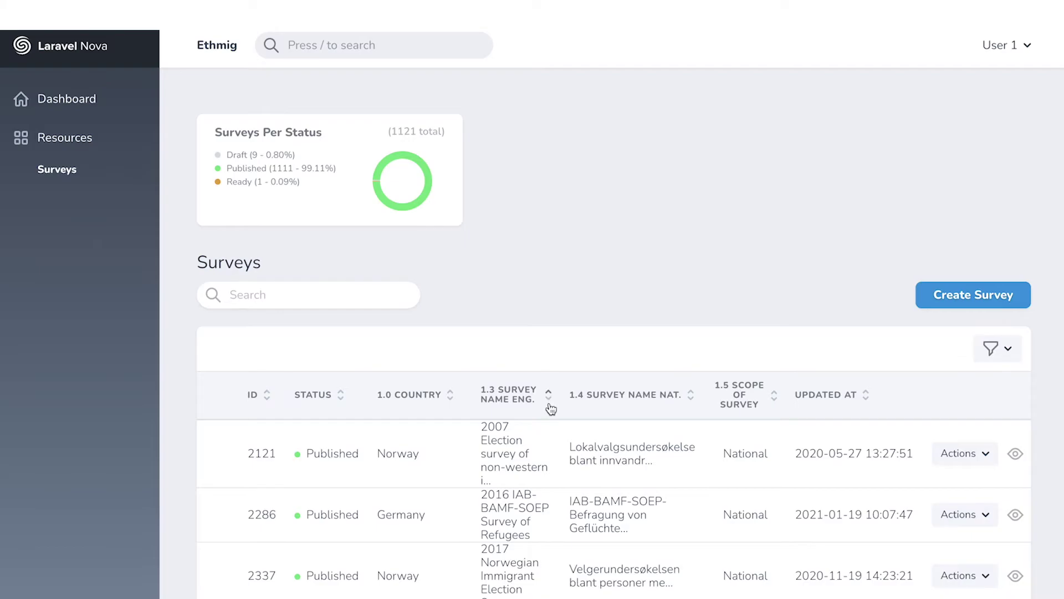
pyautogui.click(549, 404)
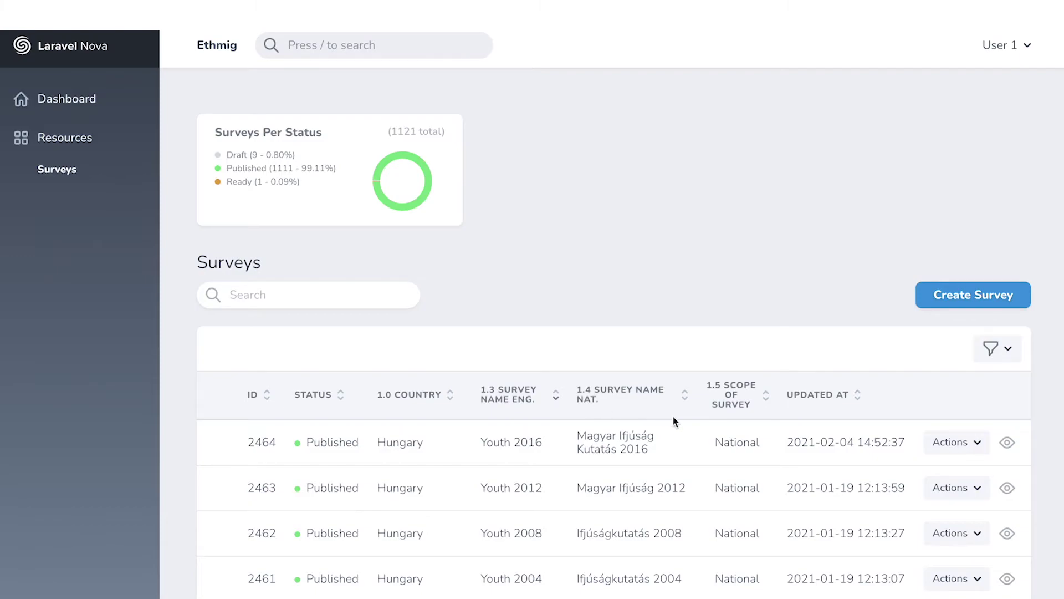
# Sort the surveys by scope of survey in ascending order.
pyautogui.click(720, 405)
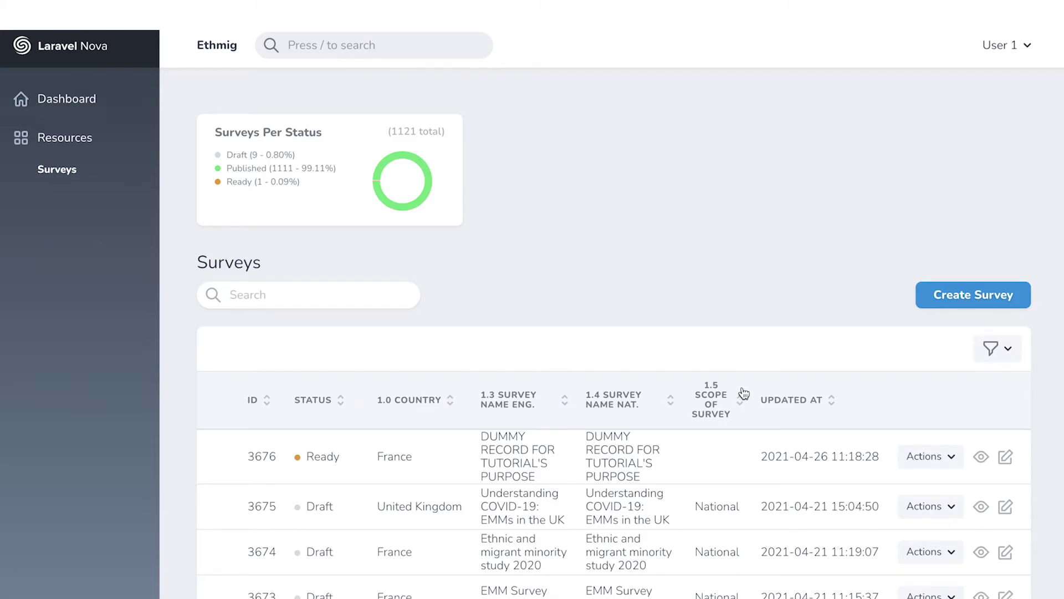
pyautogui.click(741, 396)
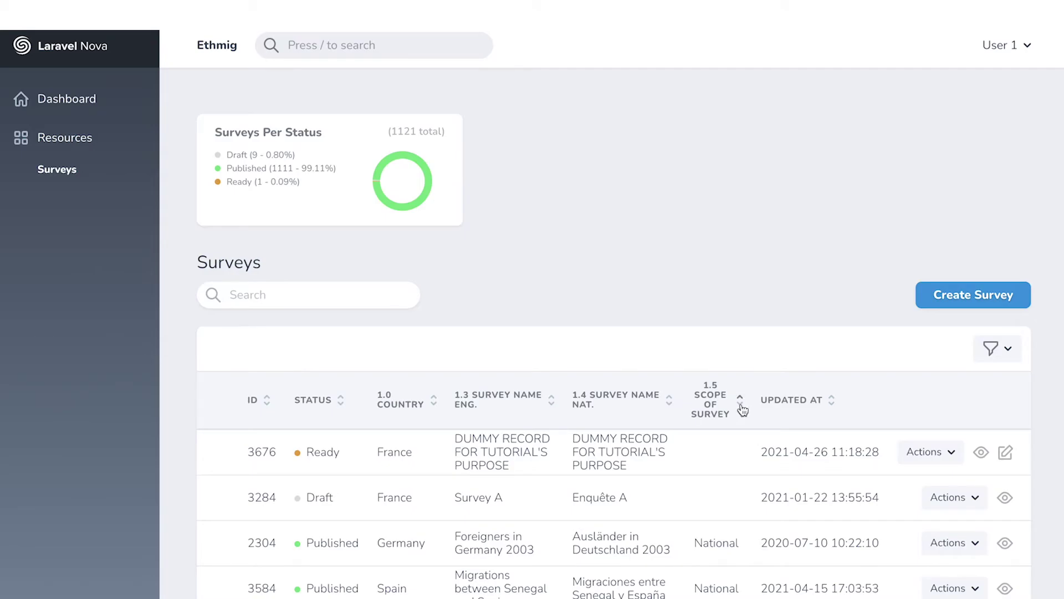
# Sort the surveys by scope of survey in descending order, then by update date in ascending and then descending order.
pyautogui.click(741, 408)
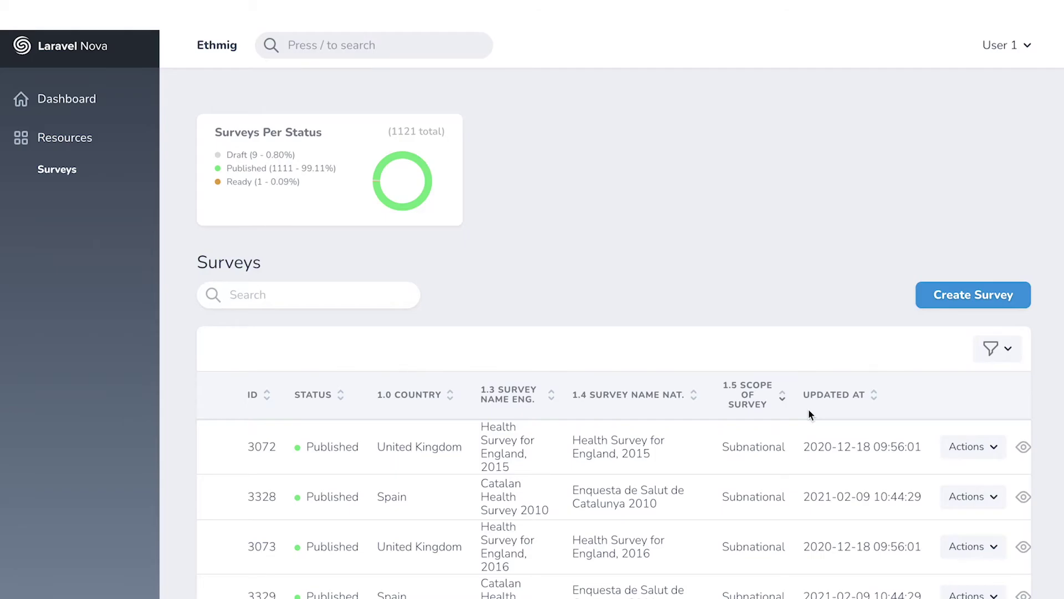
pyautogui.click(843, 400)
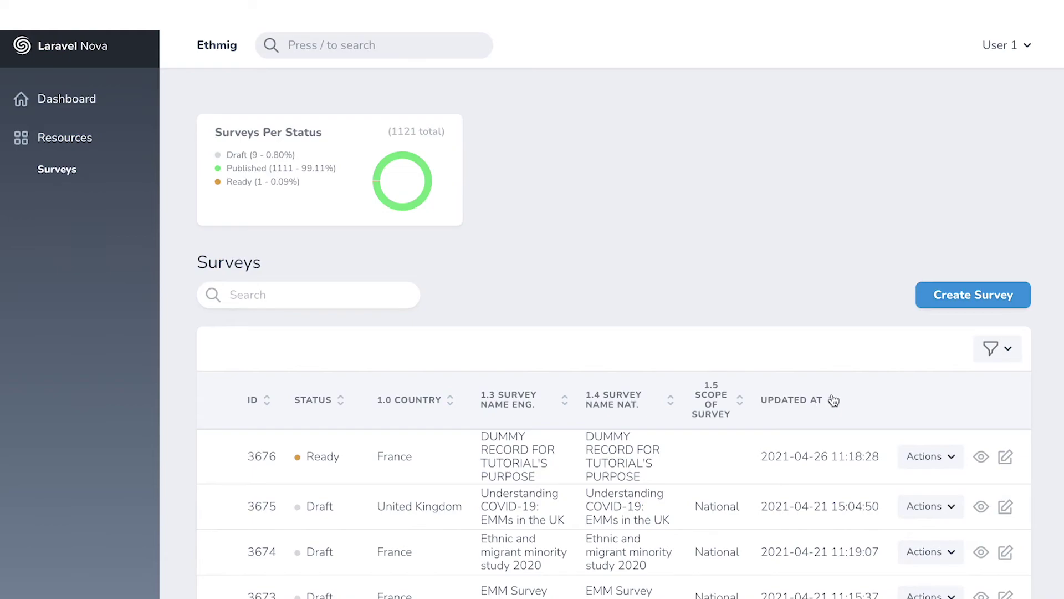
pyautogui.click(833, 400)
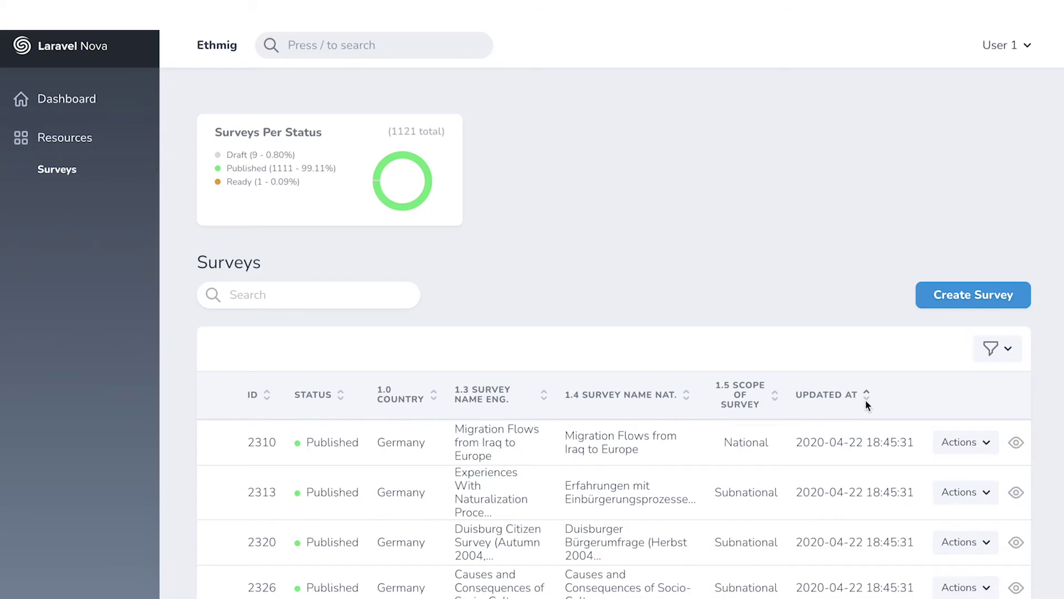
pyautogui.click(866, 397)
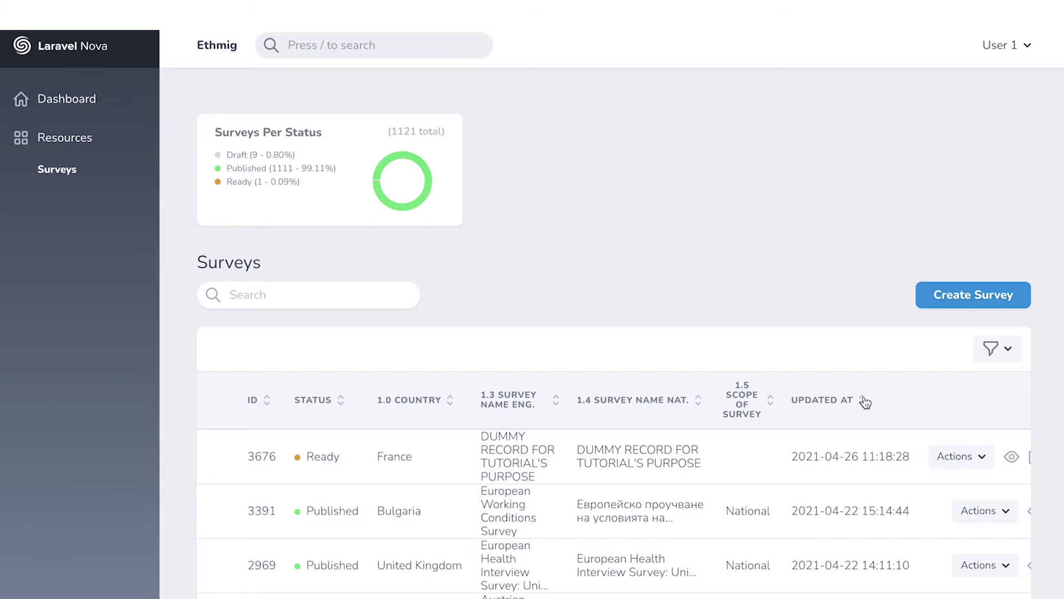
# Search the survey list for "ITS001", then replace the search with "roma + ethnic minorities".
pyautogui.click(387, 291)
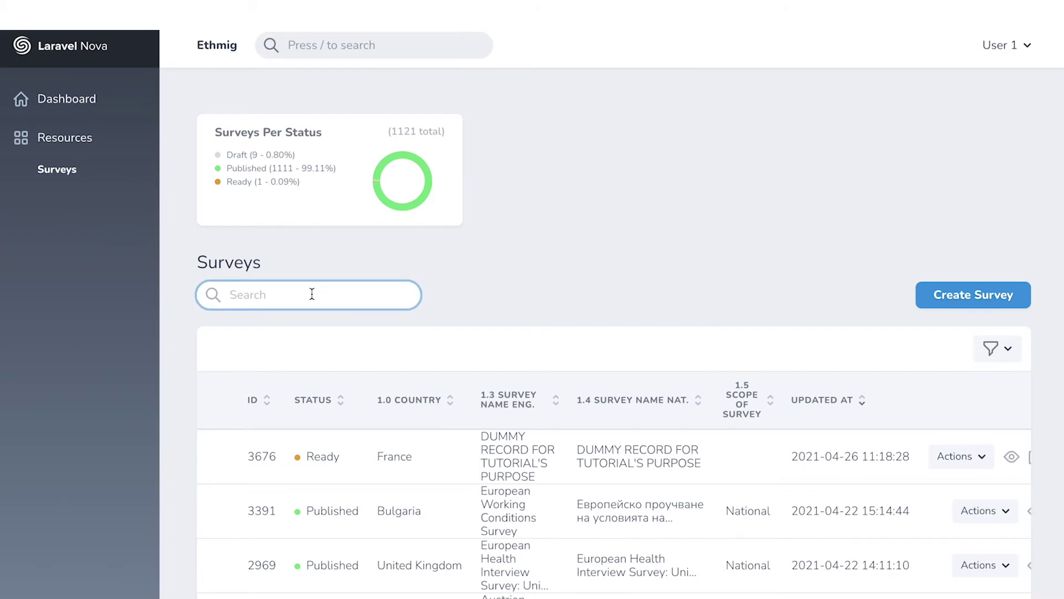
pyautogui.write('ITS001')
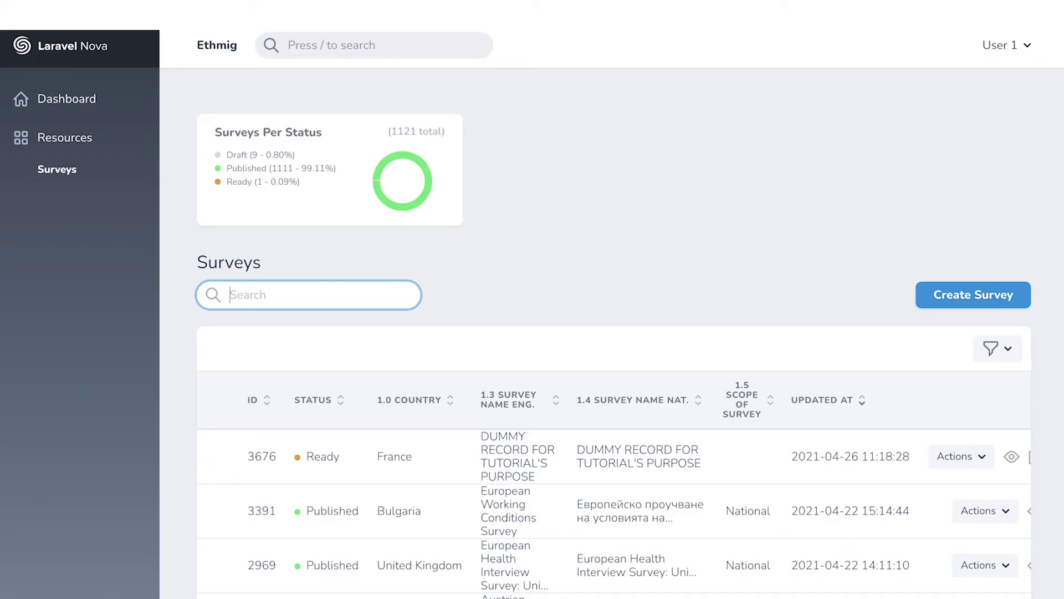
pyautogui.write('roma + ethnic minor')
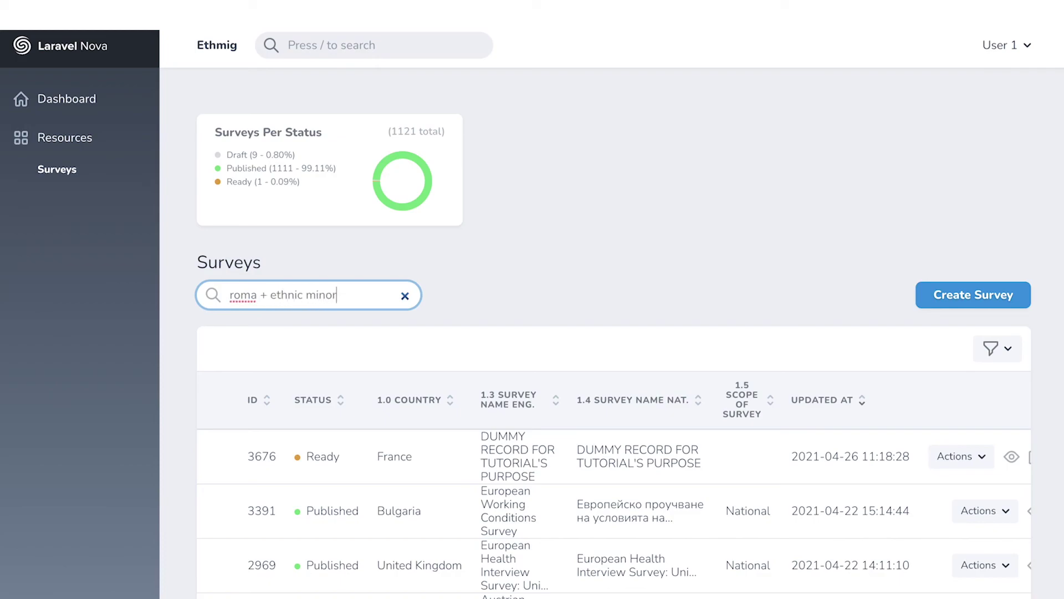
pyautogui.write('ities')
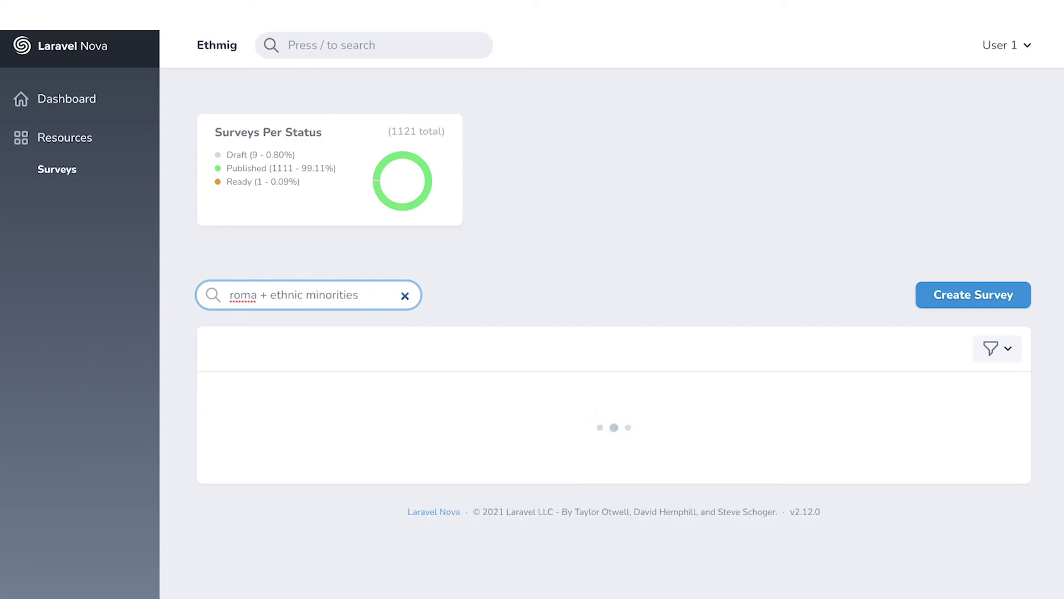